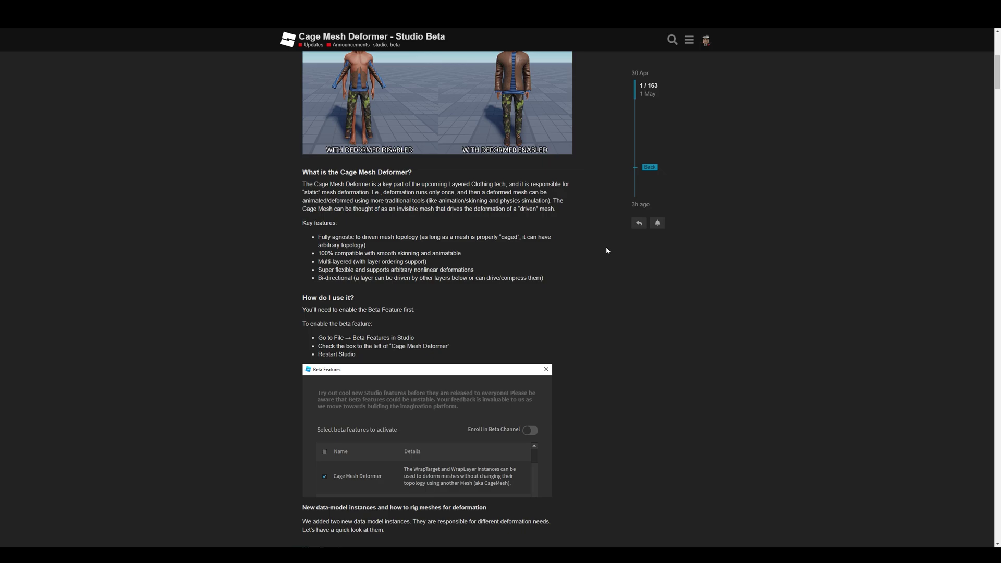
Read the Cage Mesh Deformer announcement from the beta feature instructions to the WrapTarget and rigging sections
scroll(606, 251, "down", 3)
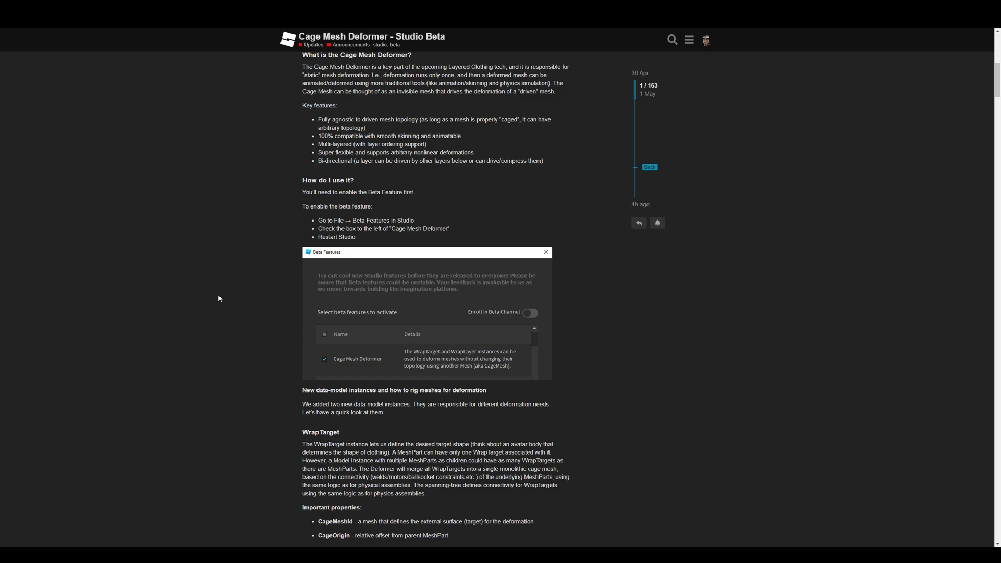
scroll(218, 298, "down", 3)
scroll(219, 298, "down", 2)
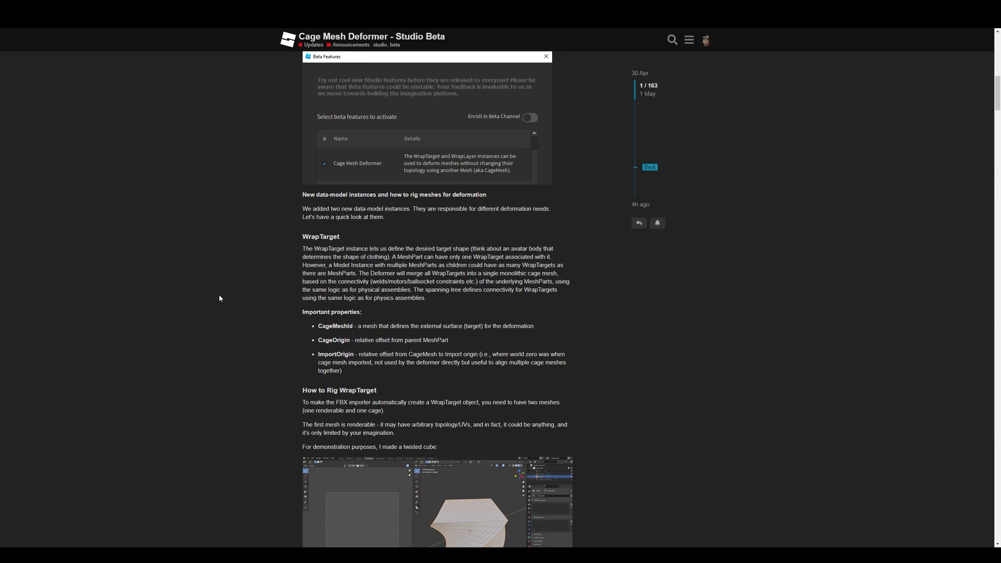
middle_click(246, 209)
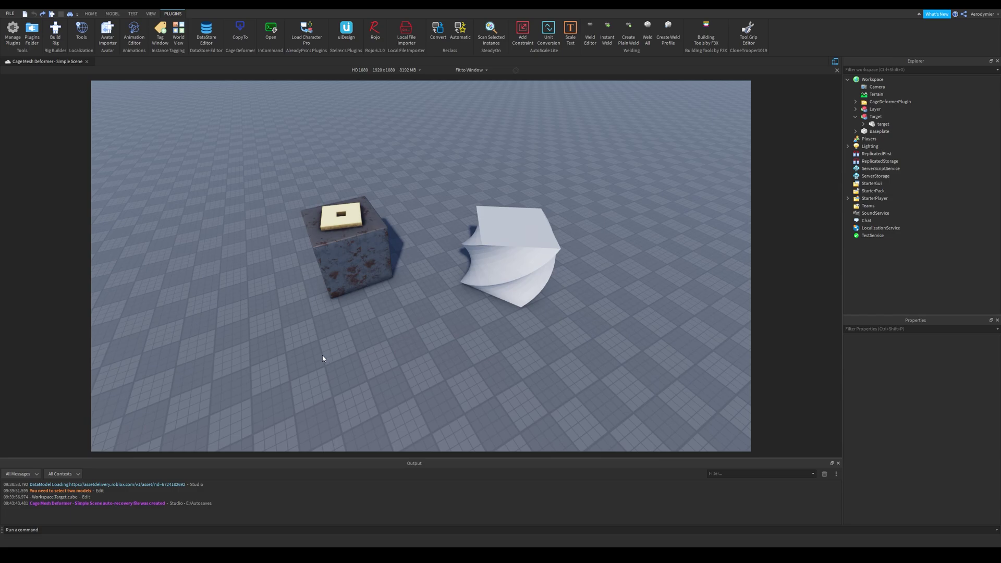
Review the beta features with Cage Mesh Deformer enabled and save the selection
right_click_drag(292, 370, 292, 370)
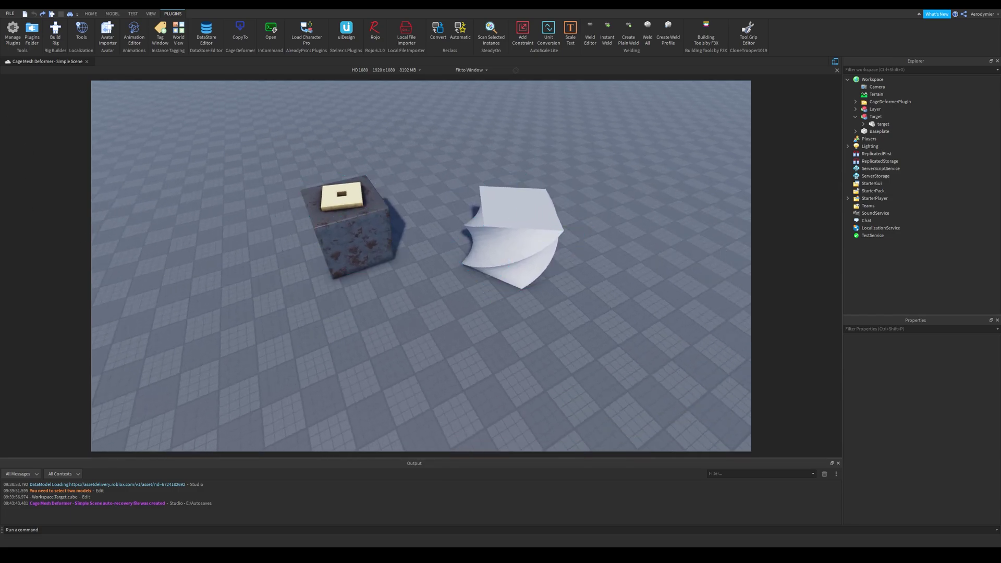
left_click(9, 14)
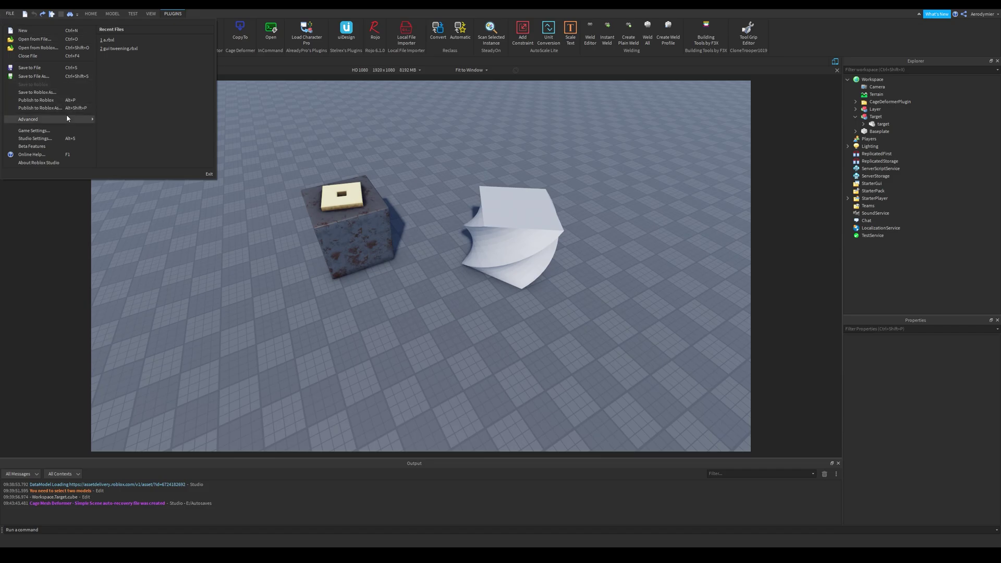
left_click(70, 147)
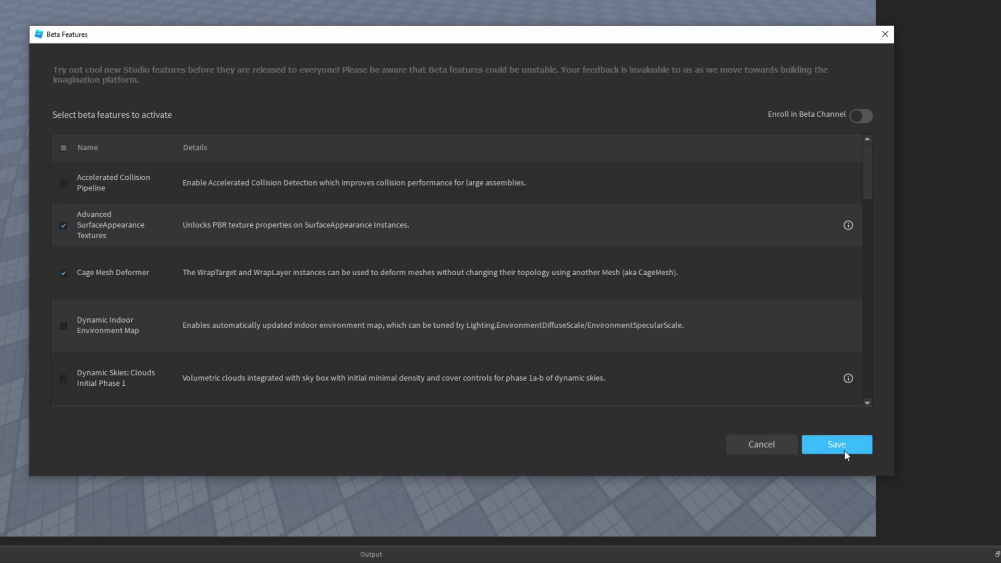
left_click(836, 445)
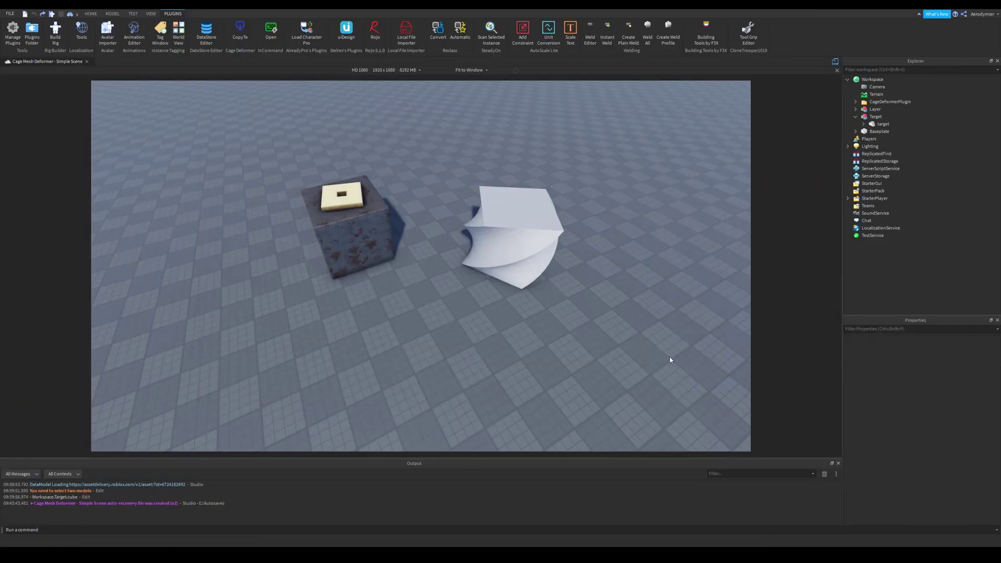
Inspect the Layer model's hierarchy down to the WrapLayer inside its cube mesh part
scroll(580, 359, "up", 2)
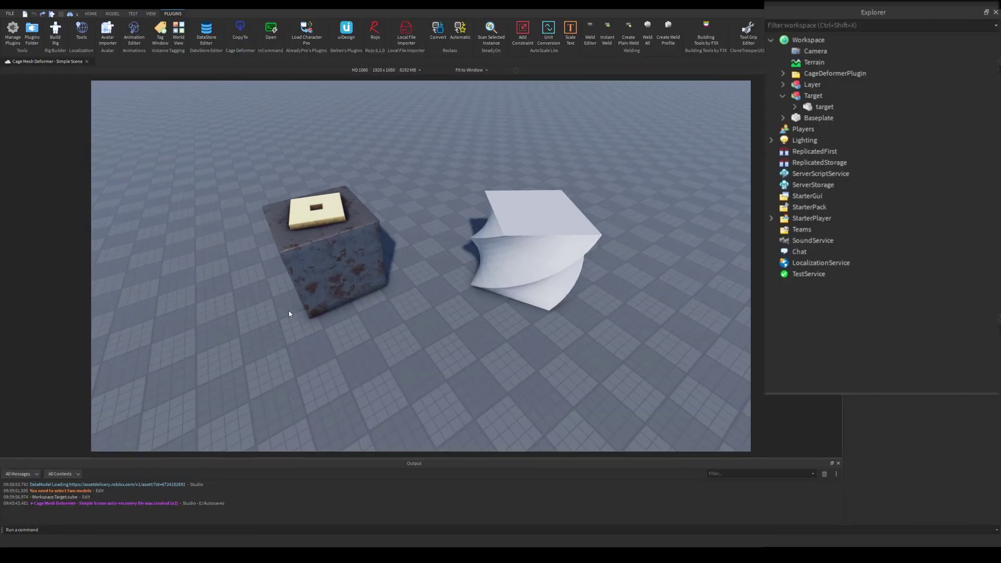
left_click(357, 290)
left_click(783, 86)
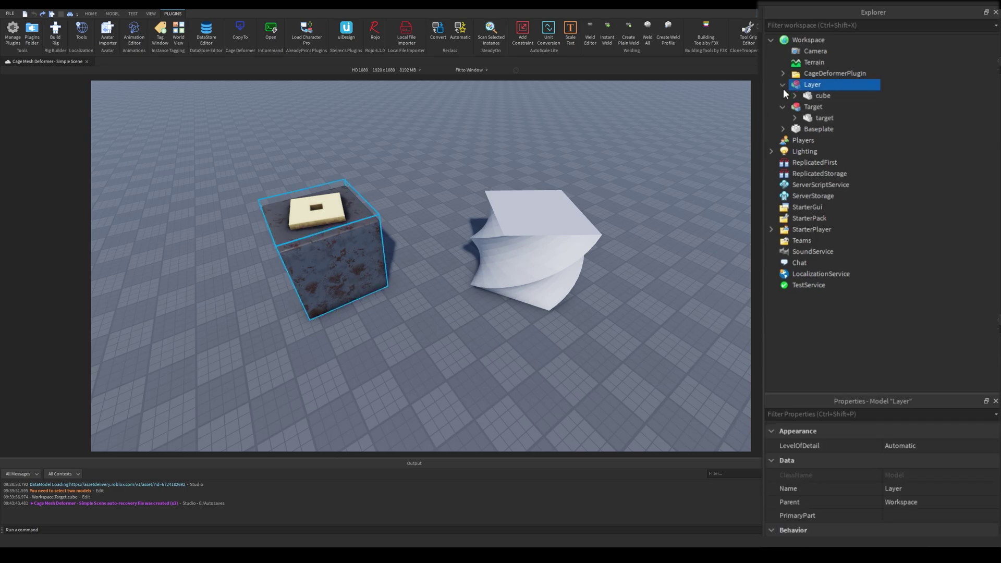
left_click(794, 95)
left_click(822, 97)
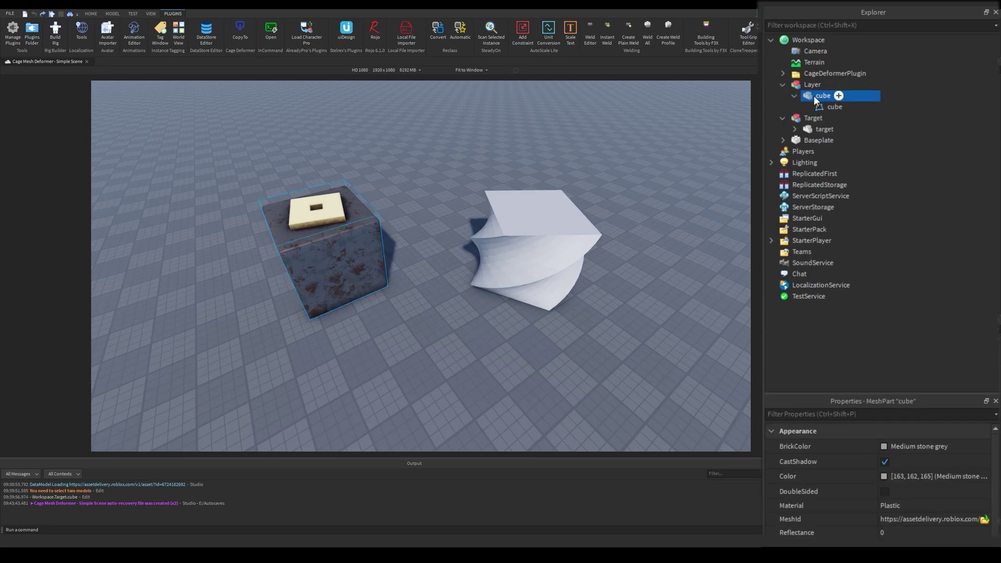
left_click(804, 87)
right_click_drag(495, 161, 497, 161)
key("a")
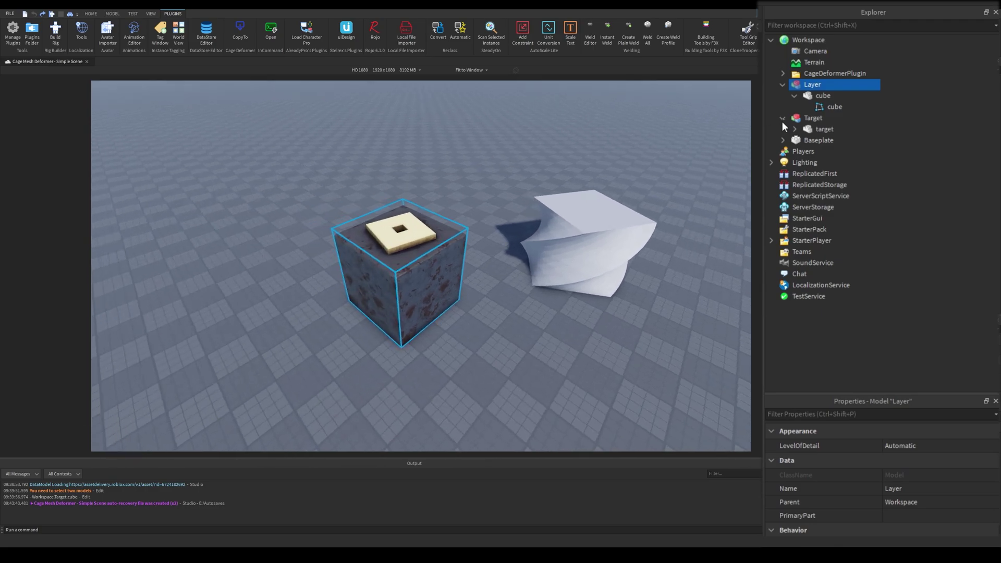
left_click(834, 106)
key("f")
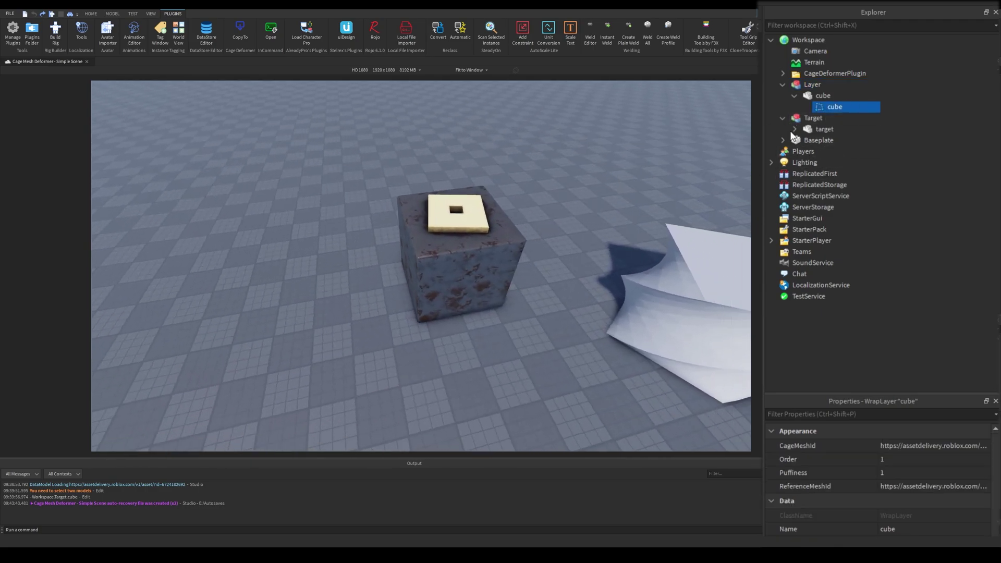
Expand the Target model's mesh to its WrapTarget and review the Layer cube's WrapLayer properties, including Puffiness
left_click(794, 129)
left_click(836, 140)
left_click(820, 109)
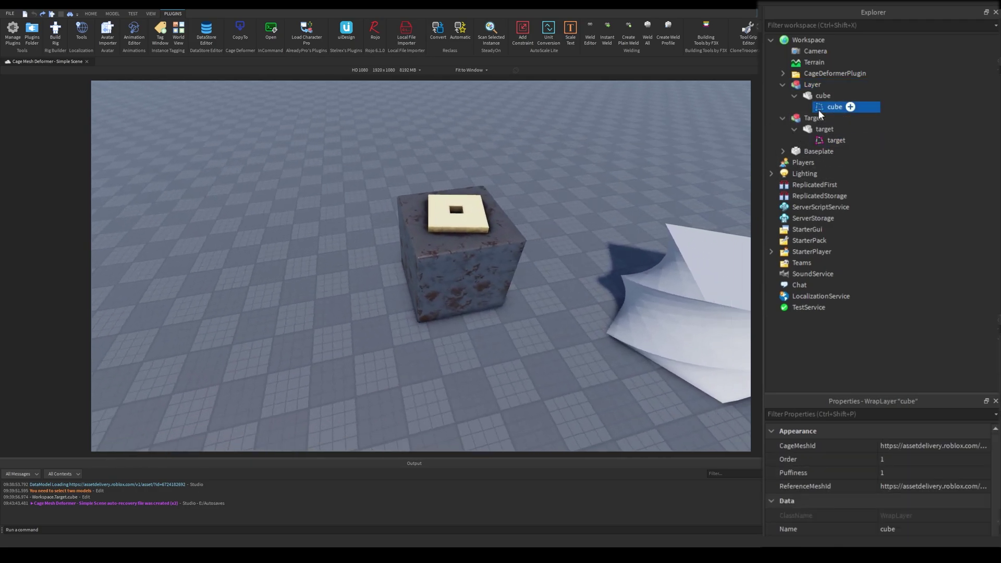
key("w")
right_click_drag(604, 188, 605, 192)
key("d")
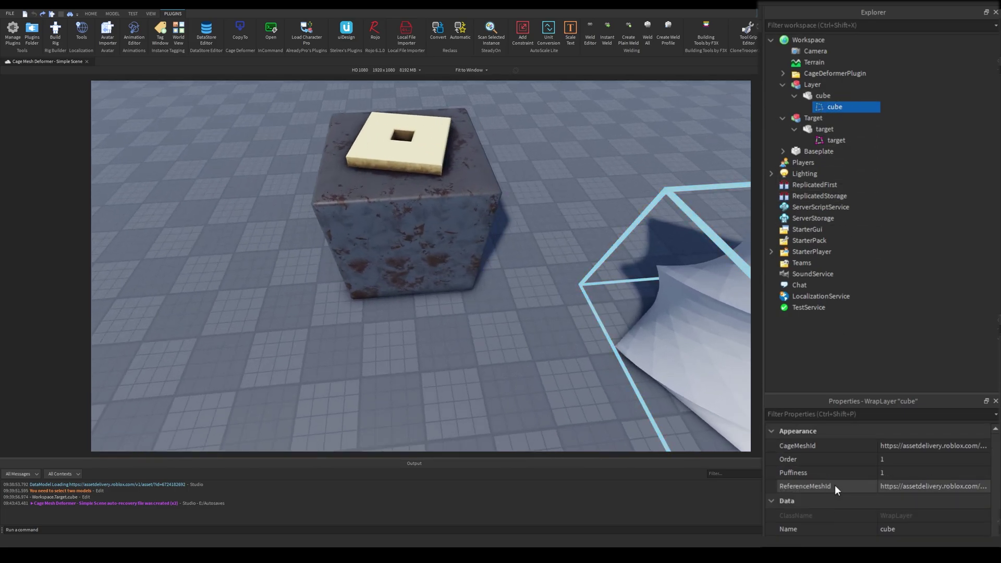
left_click(812, 468)
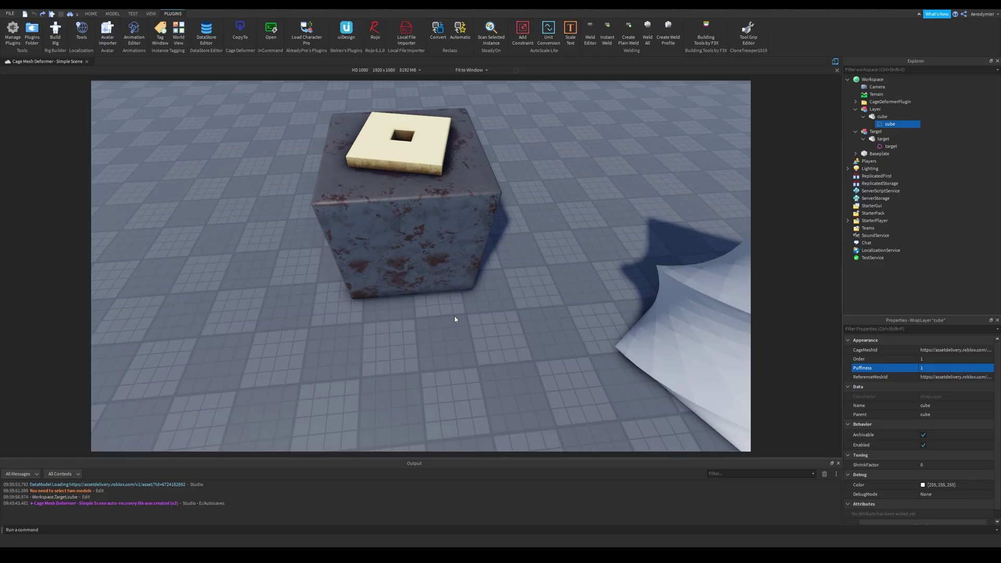
Copy the Layer model's cube onto the Target model with the Cage Deformer's CopyTo tool and view the twisted result
scroll(454, 316, "down", 6)
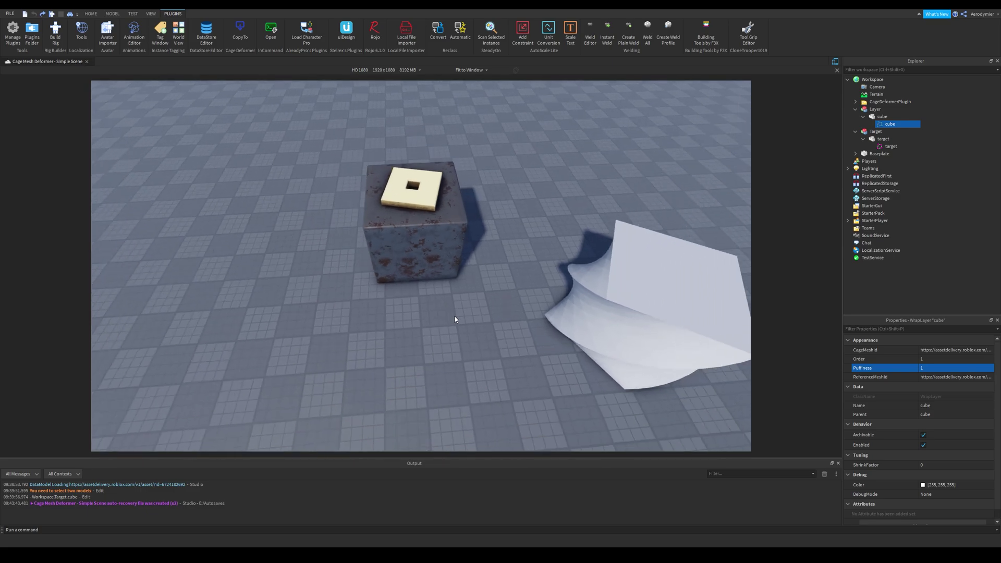
right_click_drag(454, 316, 447, 316)
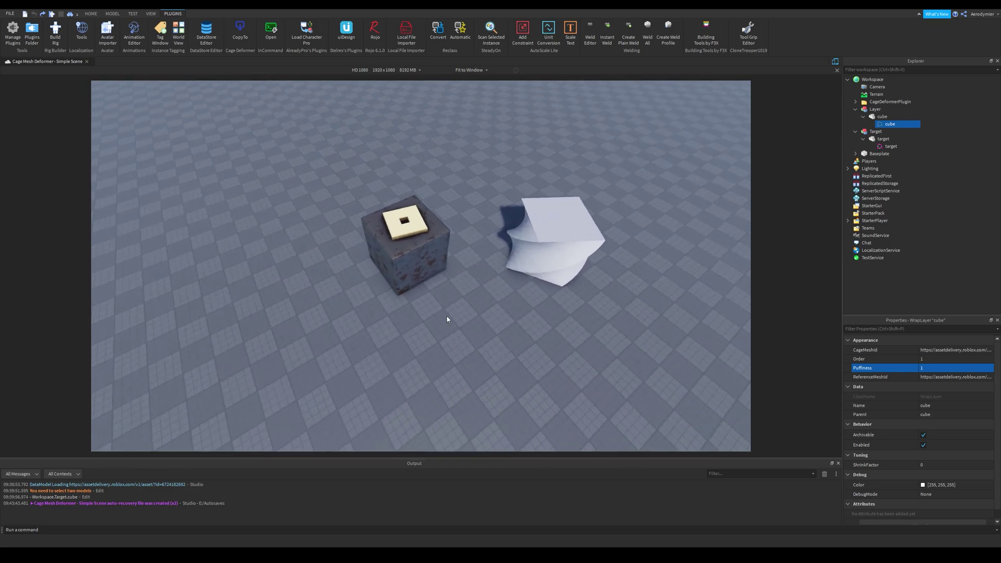
key("w")
key("d")
key("s")
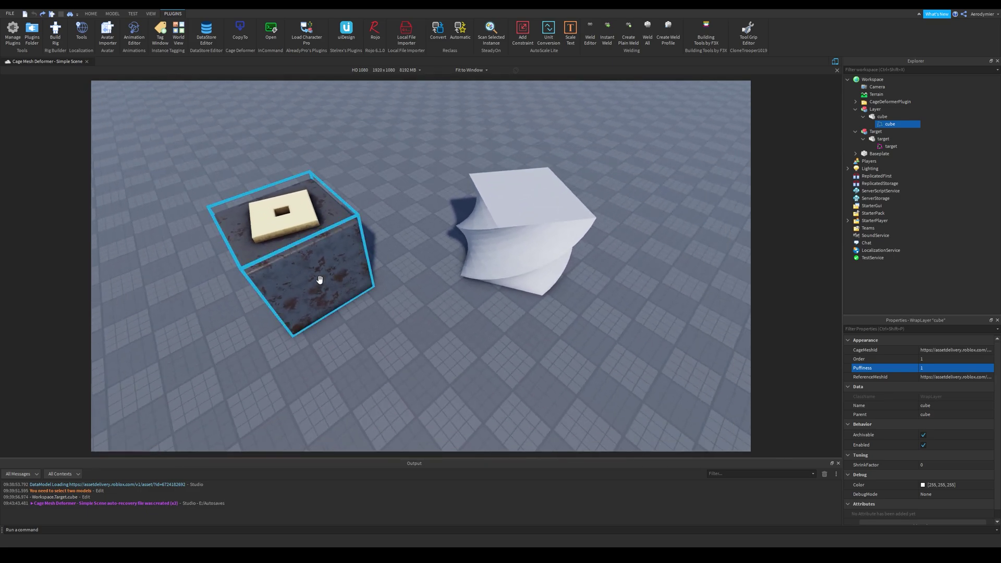
left_click(542, 240)
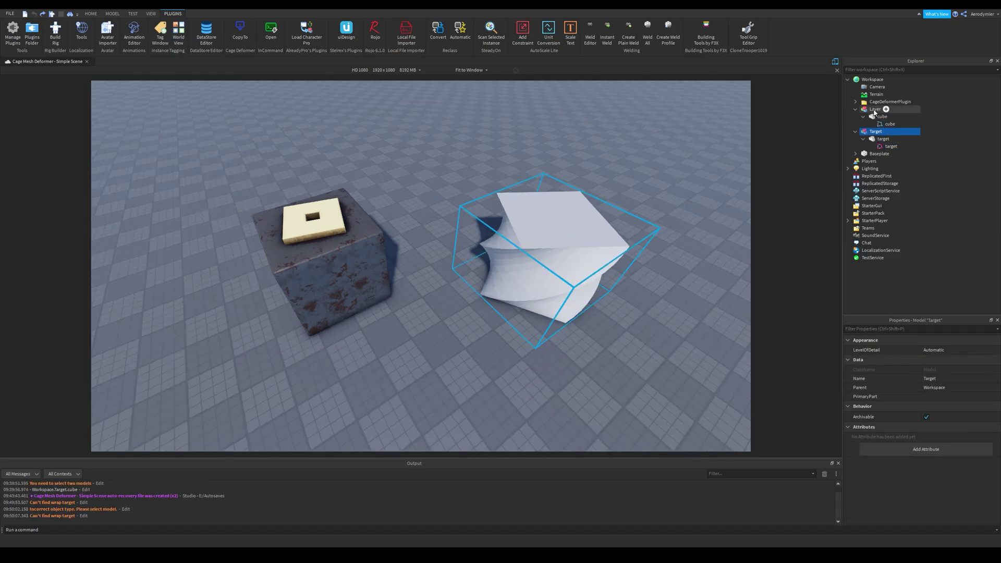
left_click(876, 109, "ctrl")
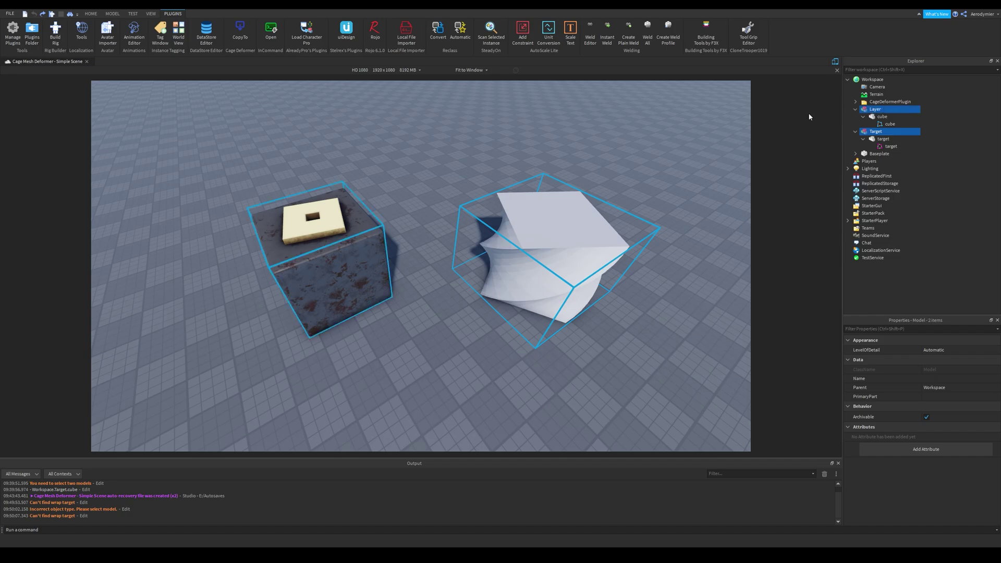
left_click(239, 32)
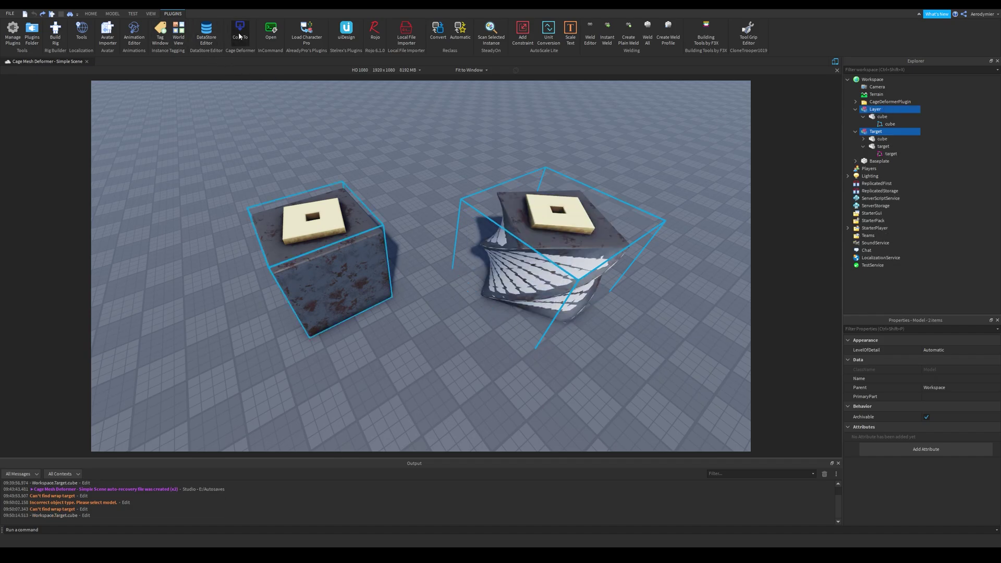
right_click_drag(396, 259, 469, 358)
key("a")
left_click(471, 327)
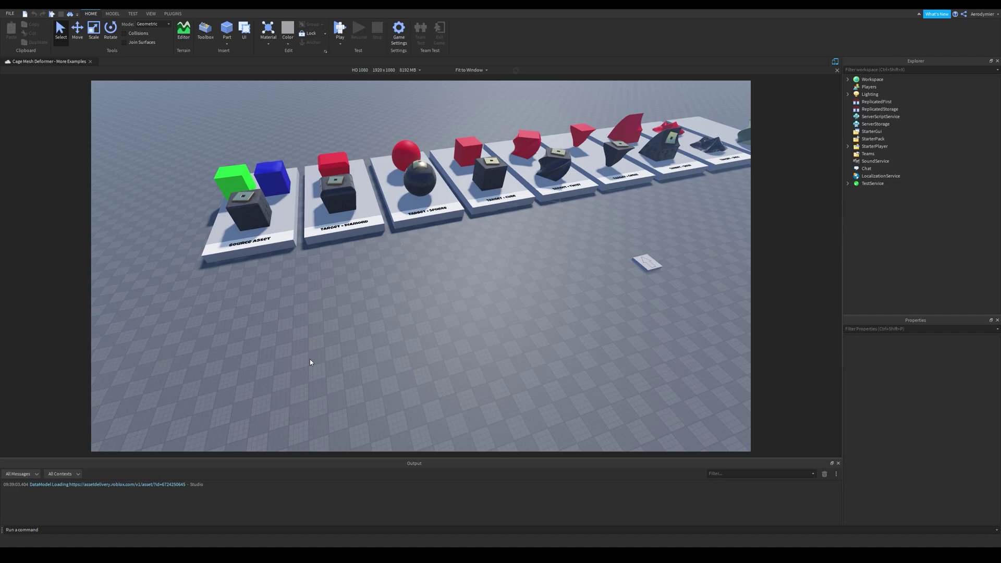
Examine the source asset pedestal in the More Examples place, including the textured cube and its green and blue cage meshes
key("w")
right_click_drag(310, 359, 315, 318)
key("w")
key("s")
key("a")
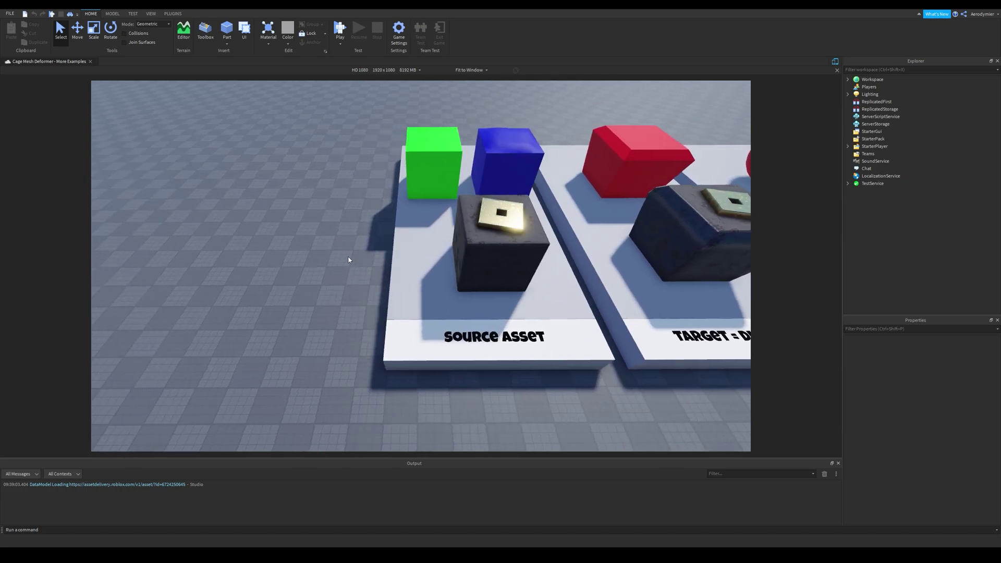
key("d")
key("w")
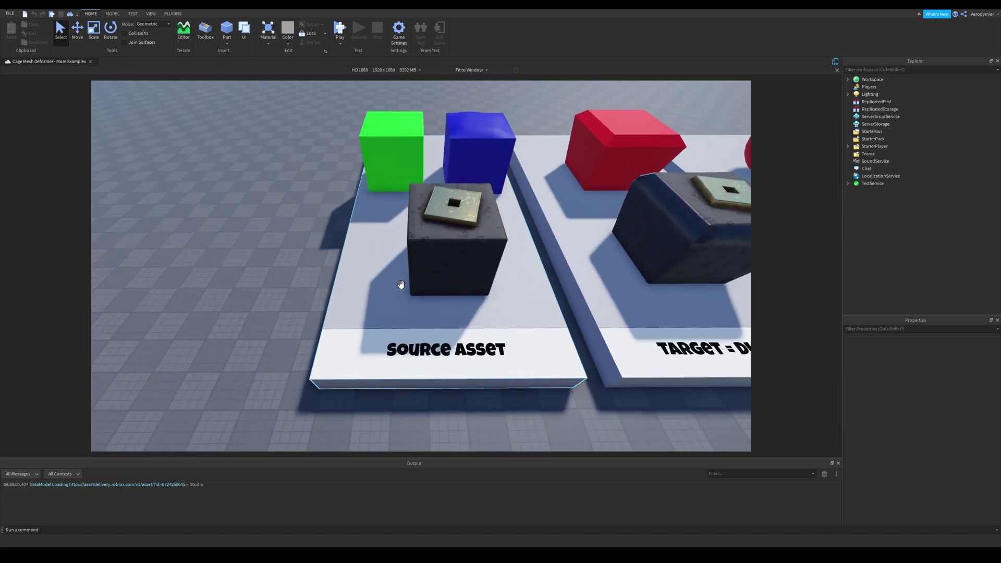
key("d")
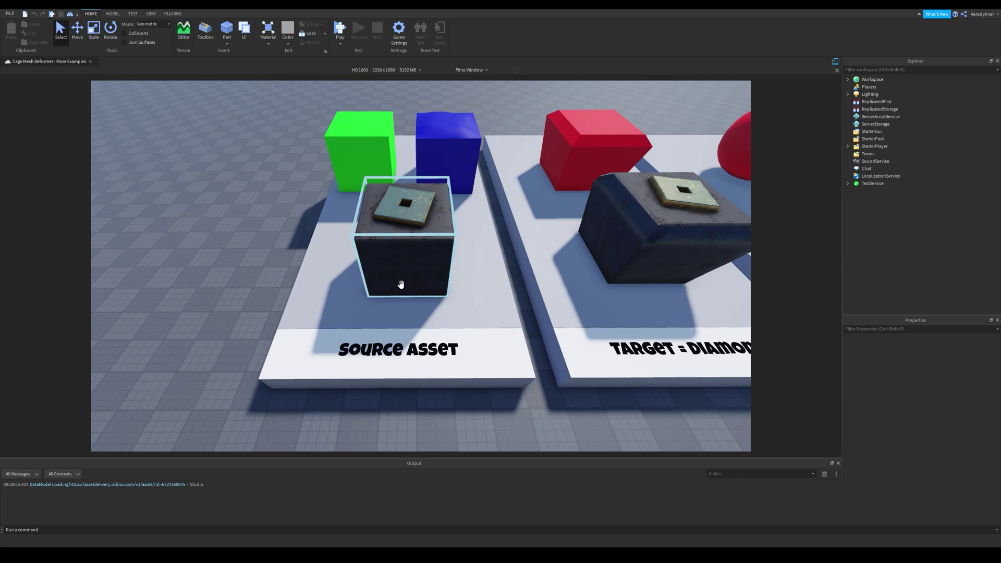
right_click_drag(401, 284, 401, 284)
key("a")
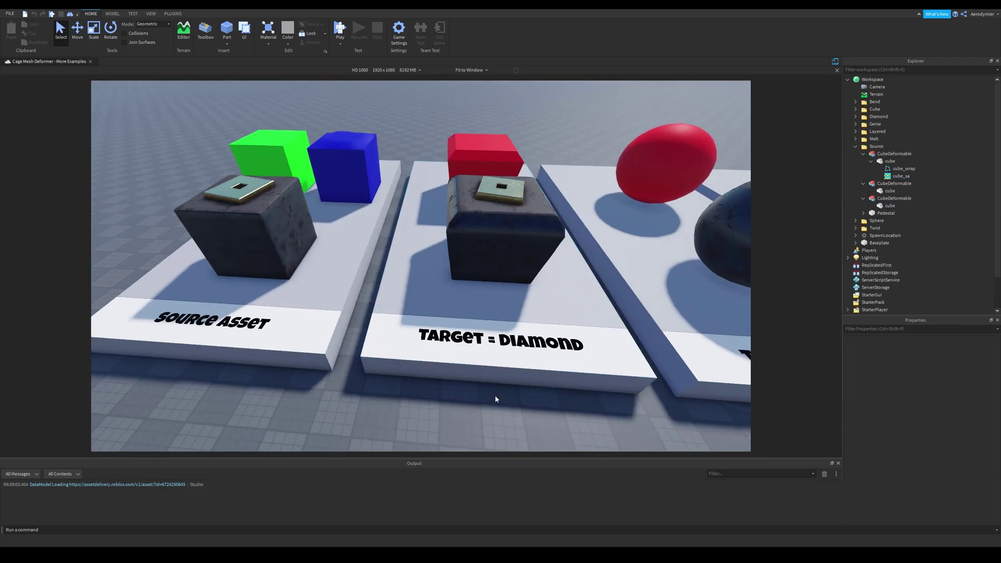
Examine the deformed cubes along the example pedestals from the Diamond target to the Genie target
key("d")
right_click_drag(456, 350, 456, 350)
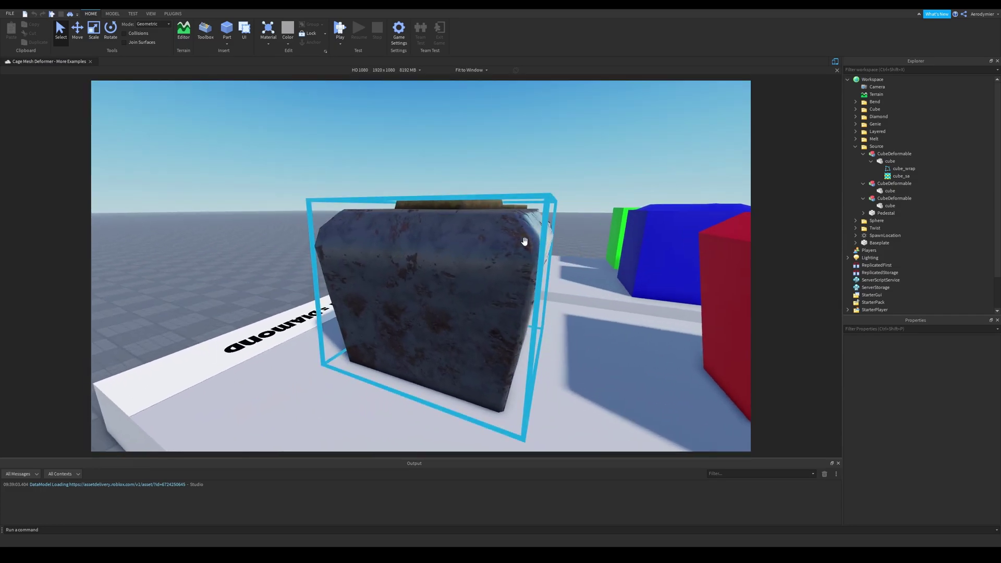
right_click_drag(338, 253, 338, 252)
key("a")
key("d")
right_click_drag(411, 253, 411, 254)
key("a")
key("d")
mouse_move(548, 250)
right_mouse_down()
mouse_move(541, 253)
mouse_move(552, 268)
right_mouse_up()
key("d")
right_click_drag(686, 263, 686, 264)
right_click_drag(608, 257, 607, 257)
key("d")
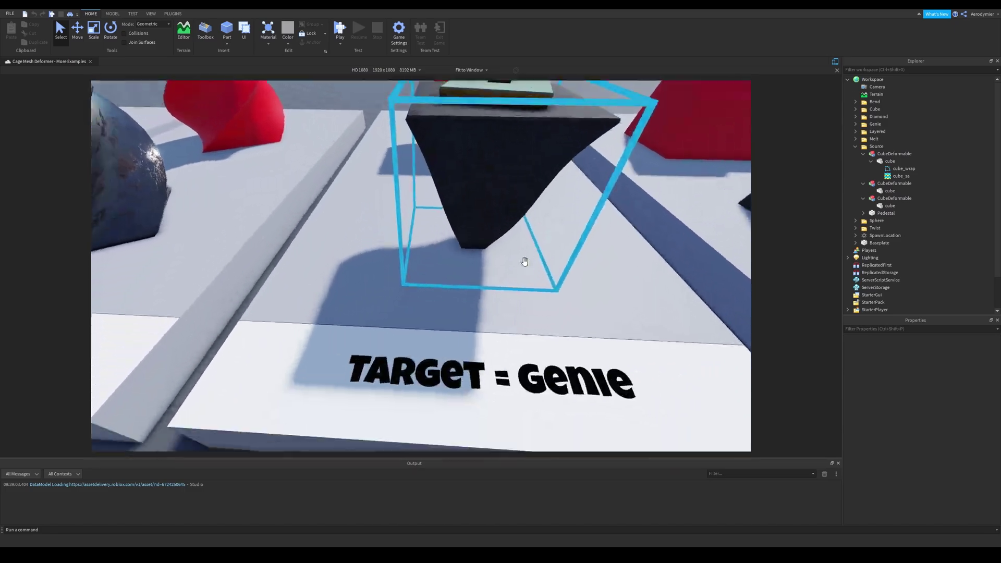
Examine the remaining example pedestals beyond the Genie target, ending at the layered deformation
right_click_drag(525, 262, 517, 263)
key("s")
right_click_drag(397, 226, 398, 226)
key("d")
key("a")
right_click_drag(436, 150, 436, 150)
key("d")
right_click_drag(470, 246, 469, 246)
key("s")
right_click_drag(403, 235, 366, 248)
key("d")
key("a")
Inspect the LayeredTwist model's hierarchy, including the contents of cube1, cube2 and the target mesh
left_click(366, 248)
left_click(864, 139)
left_click(871, 147)
left_click(871, 176)
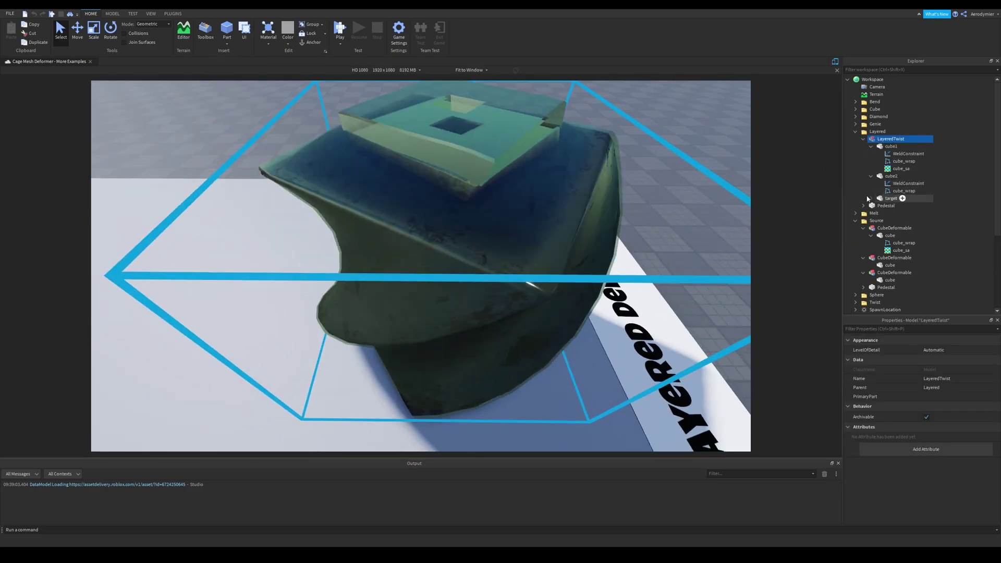
left_click(878, 199)
left_click(872, 199)
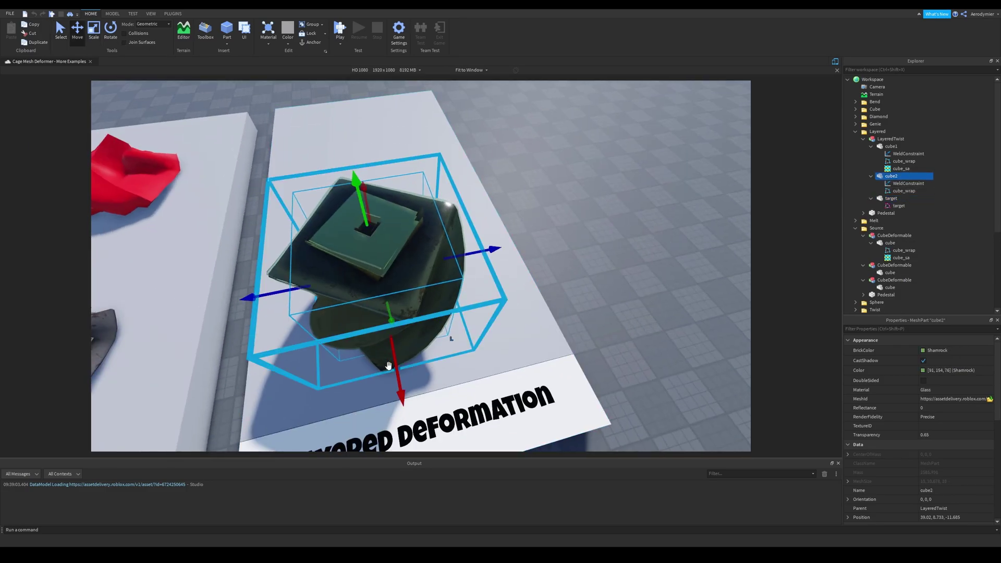
Move the glass cube2 layer away from the layered twist and undo the move
left_click_drag(351, 182, 352, 115)
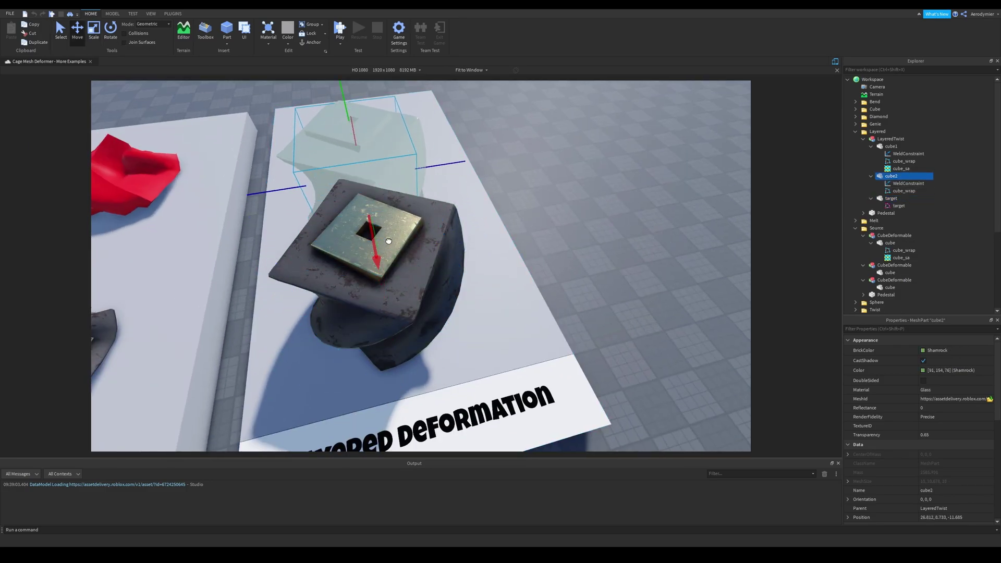
key("ctrl+z")
right_click_drag(661, 221, 662, 219)
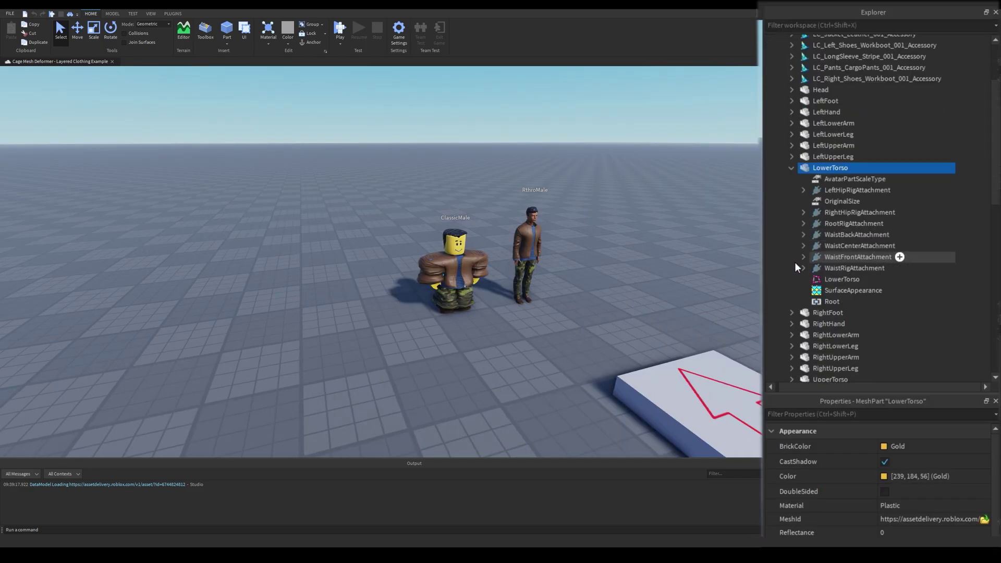
Inspect the WrapTarget inside ClassicMale's LowerTorso and compare the layered clothing on the two characters
left_click(821, 280)
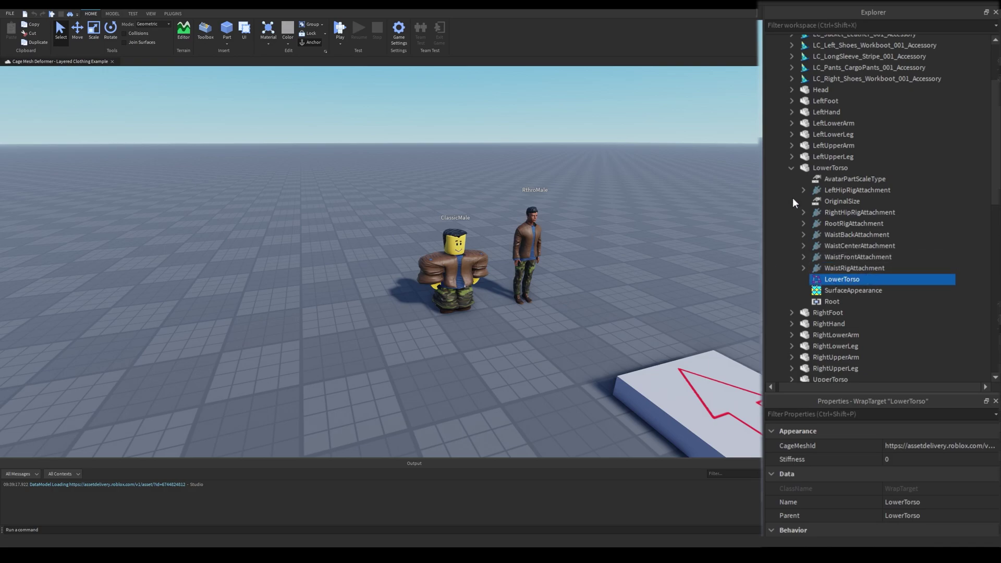
right_click_drag(650, 283, 650, 283)
key("w")
key("d")
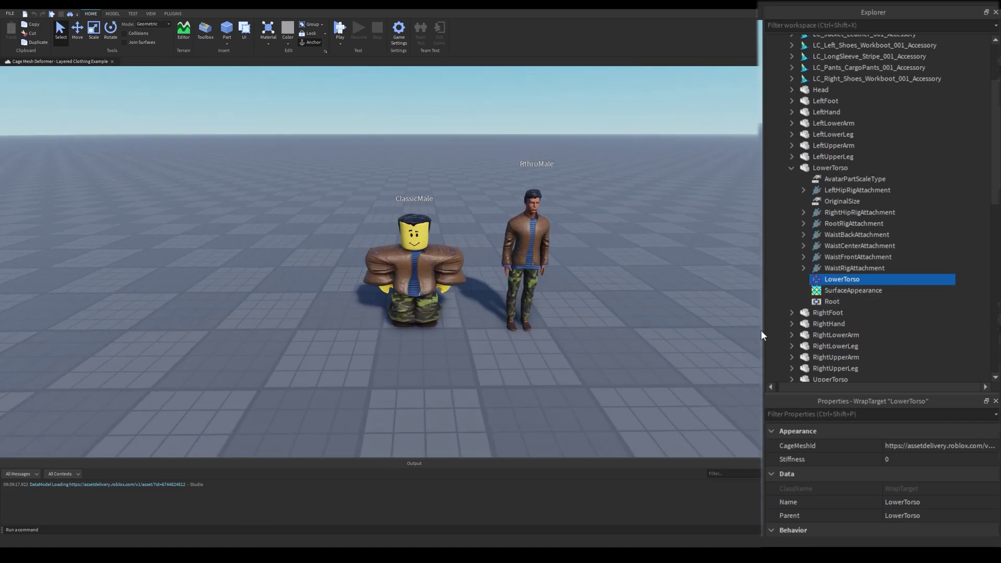
left_click(821, 290)
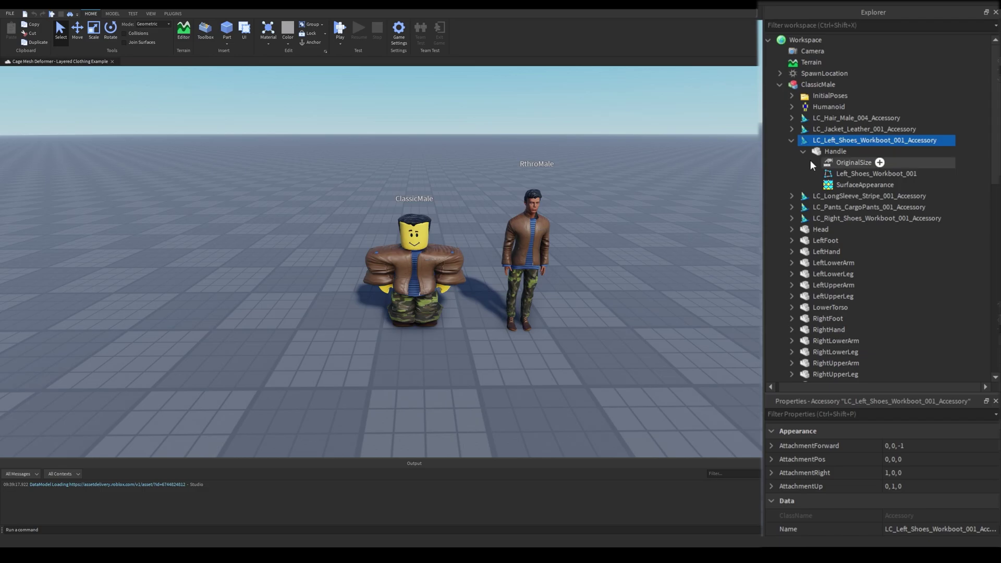
Inspect the Left_Shoes_Workboot_001 WrapLayer in ClassicMale's left workboot accessory and view both clothed characters from another angle
left_click(834, 175)
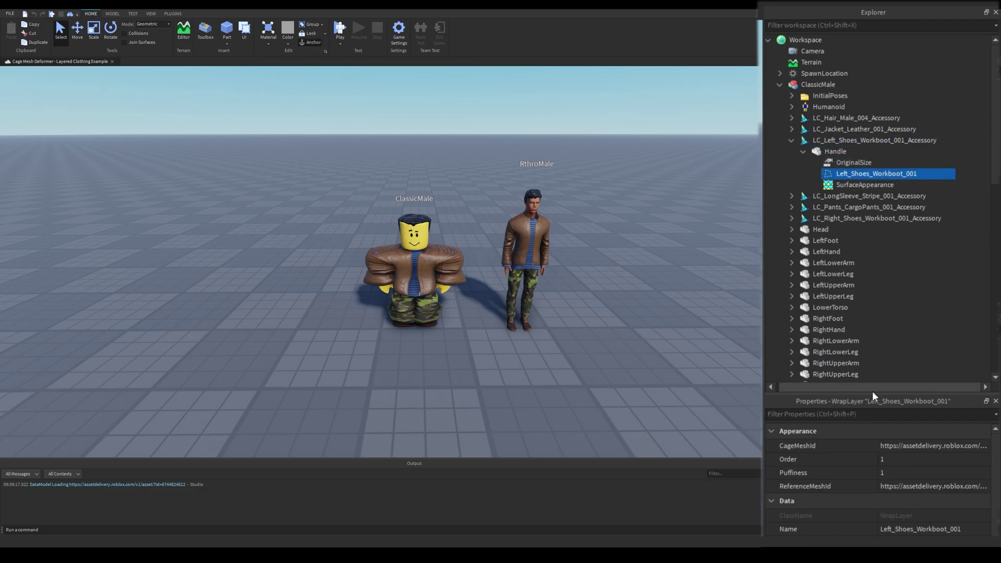
key("a")
right_click_drag(654, 276, 655, 275)
key("d")
key("w")
key("s")
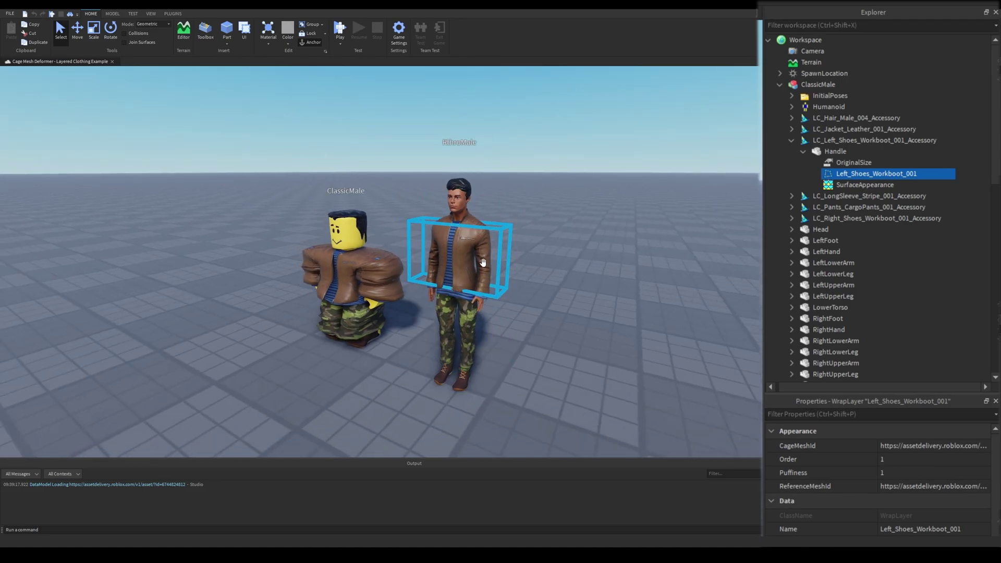
Go through RthroMale's body parts, including LeftHand, LowerTorso, RightFoot and RightHand, and select RightLowerArm
left_click(483, 302)
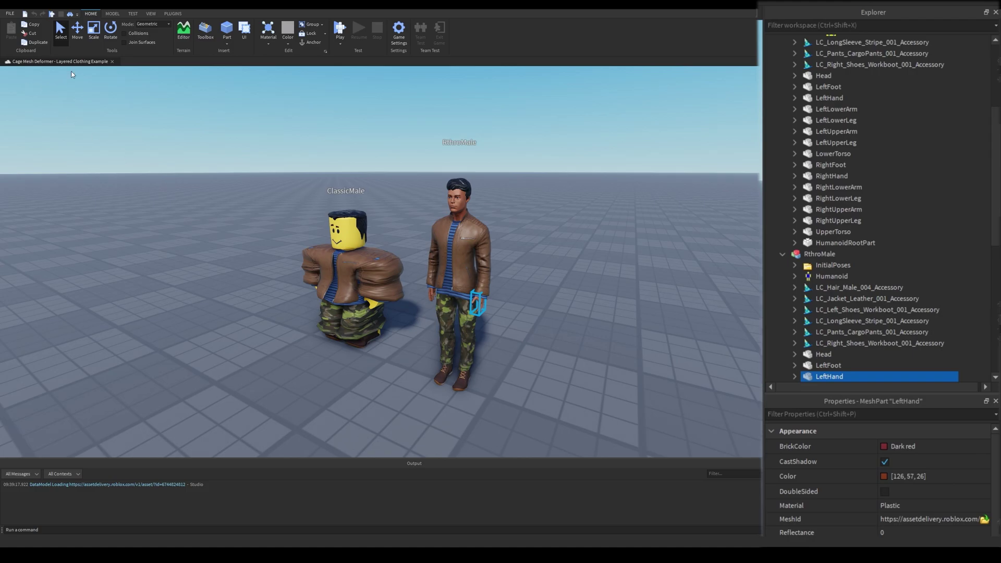
scroll(829, 287, "down", 3)
left_click(833, 337)
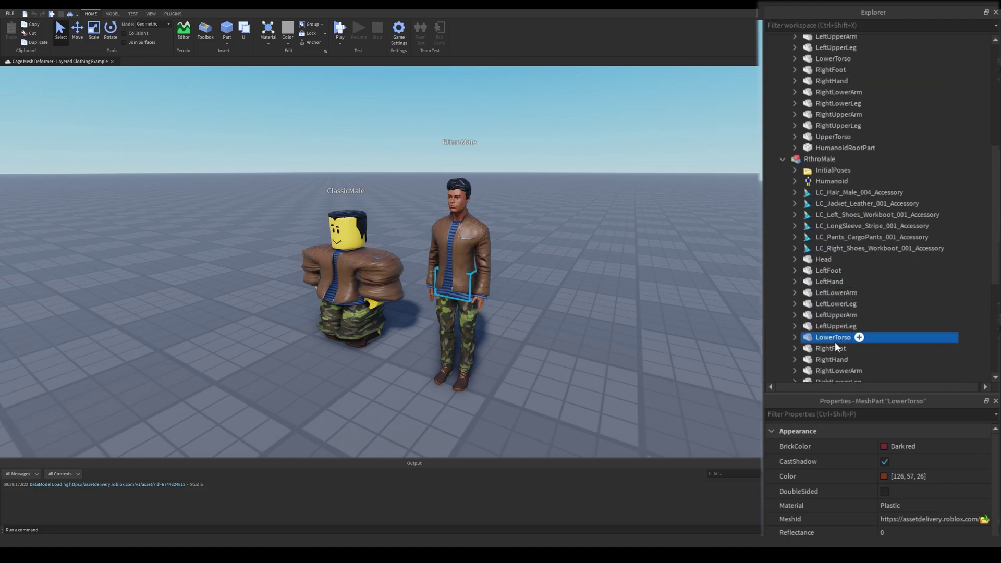
left_click(832, 348)
left_click(832, 358)
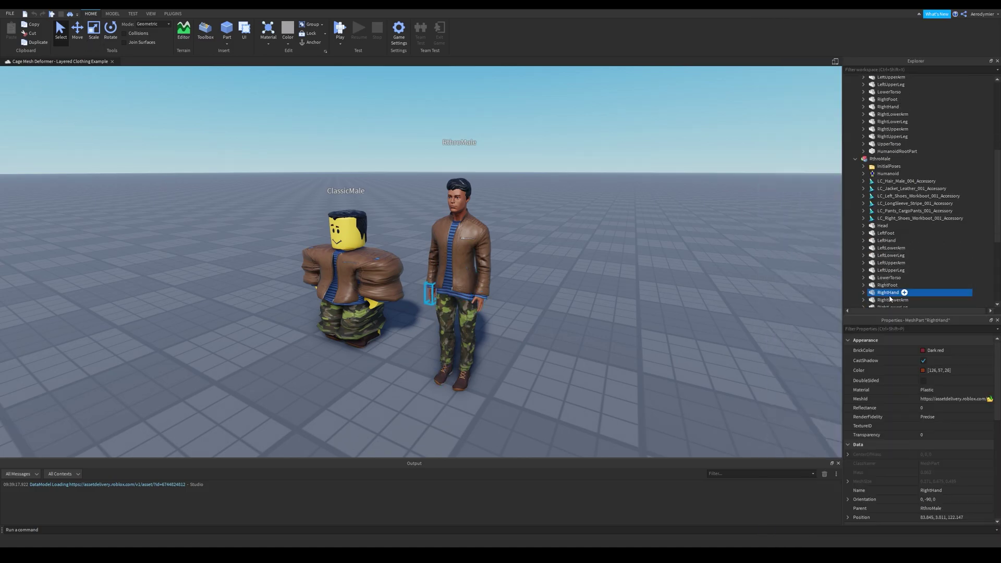
scroll(890, 298, "down", 1)
left_click(890, 280)
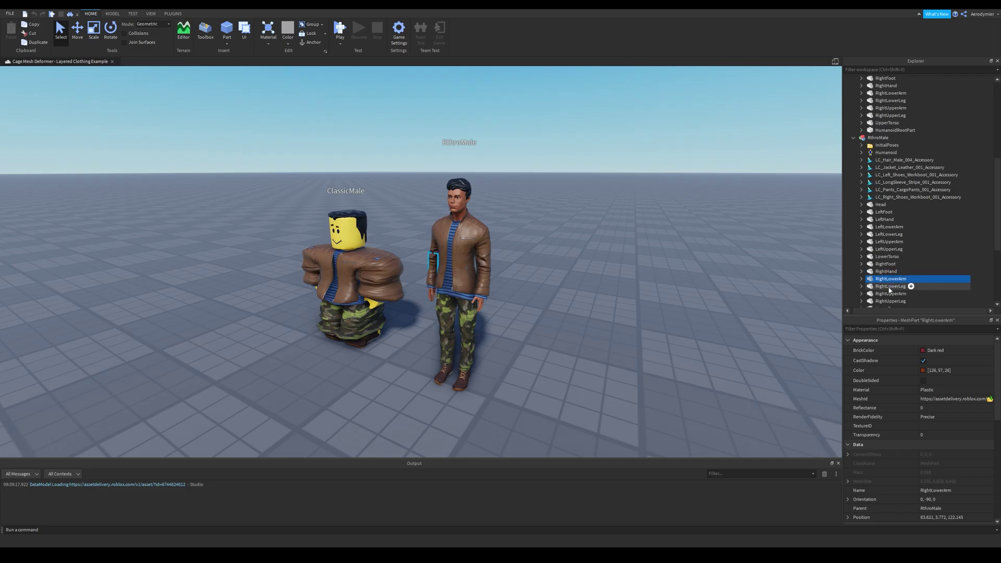
Try to rotate RthroMale with the Rotate tool while its RightLowerArm is selected
key("f")
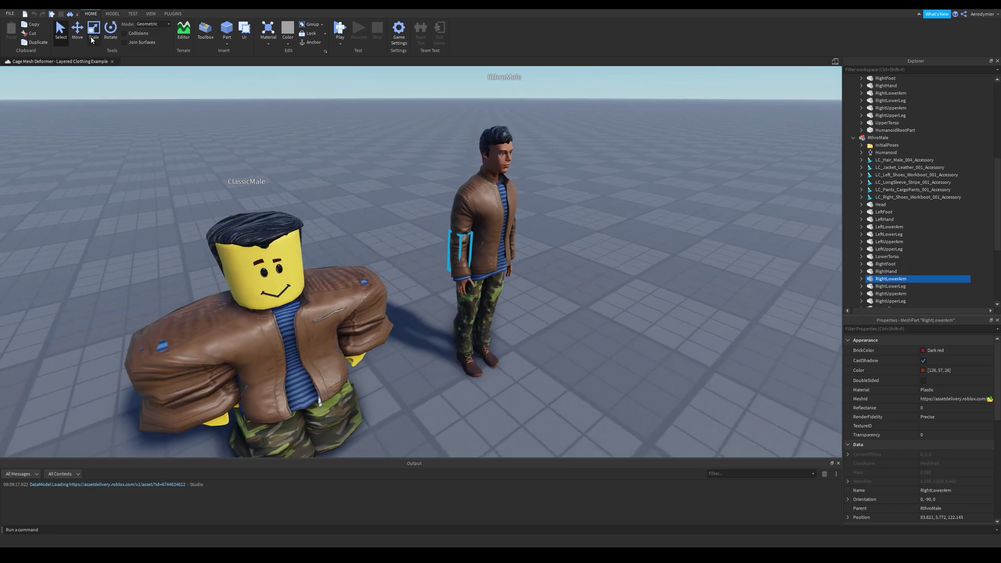
left_click(110, 36)
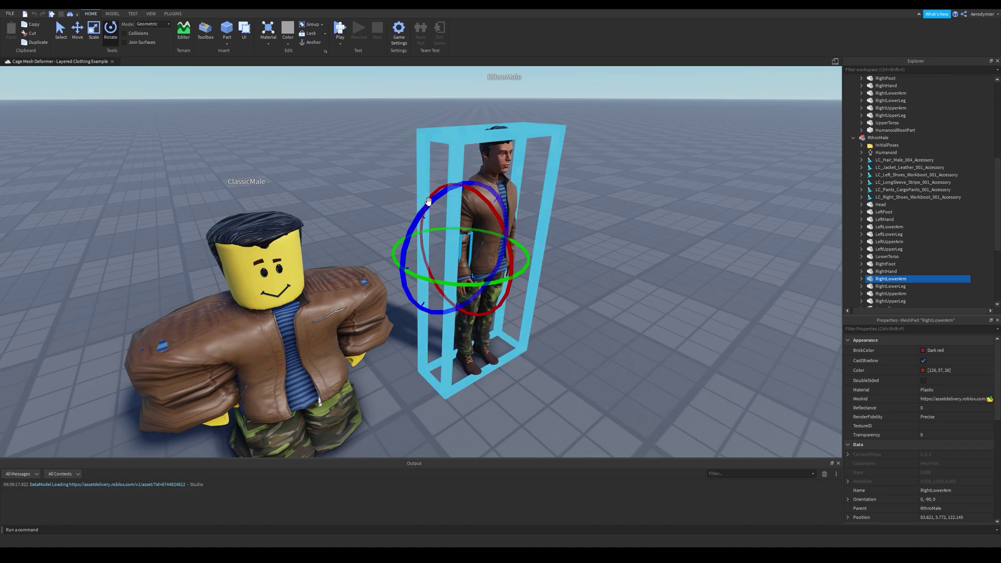
left_click_drag(423, 225, 422, 233)
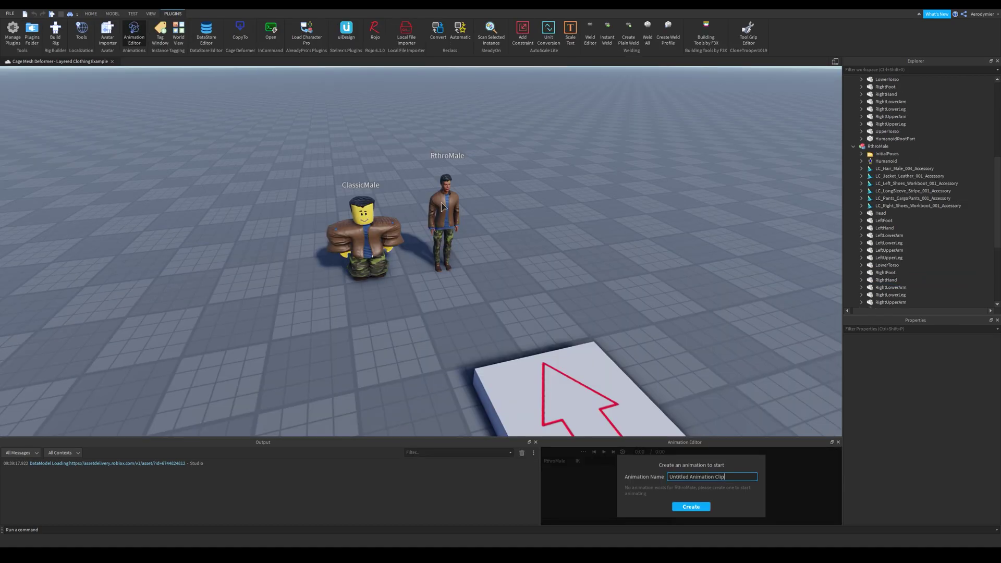
Create an animation named Untitled Animation Clip for RthroMale in the Animation Editor
left_click(690, 507)
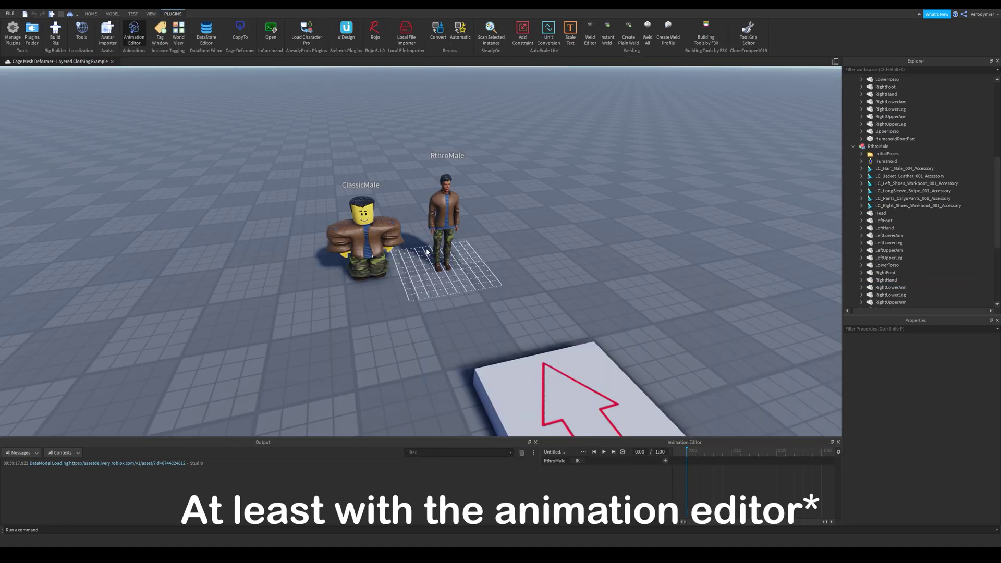
scroll(440, 231, "up", 3)
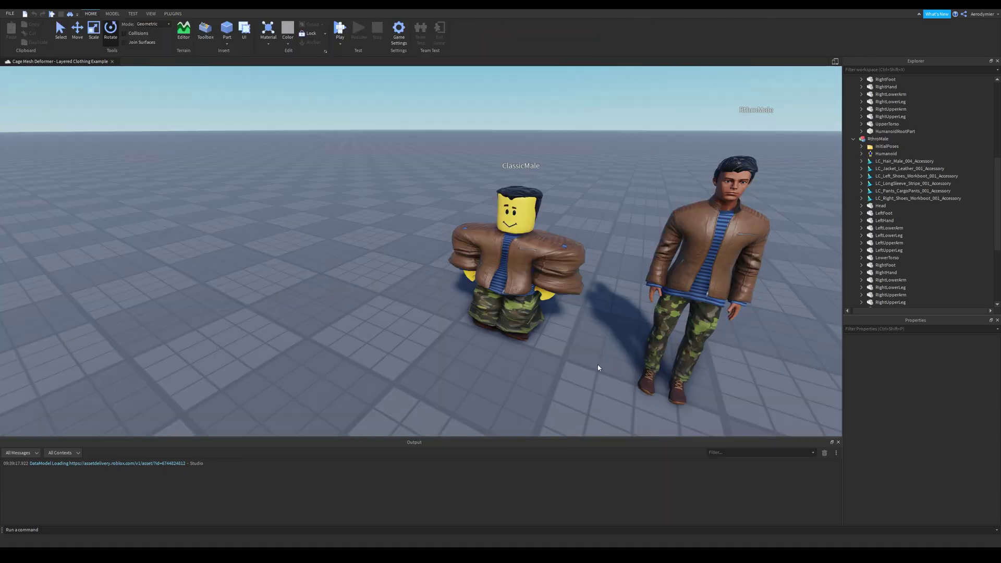
Select the ClassicMale model in the scene with the Rotate tool active
left_click(532, 311)
left_click(533, 312)
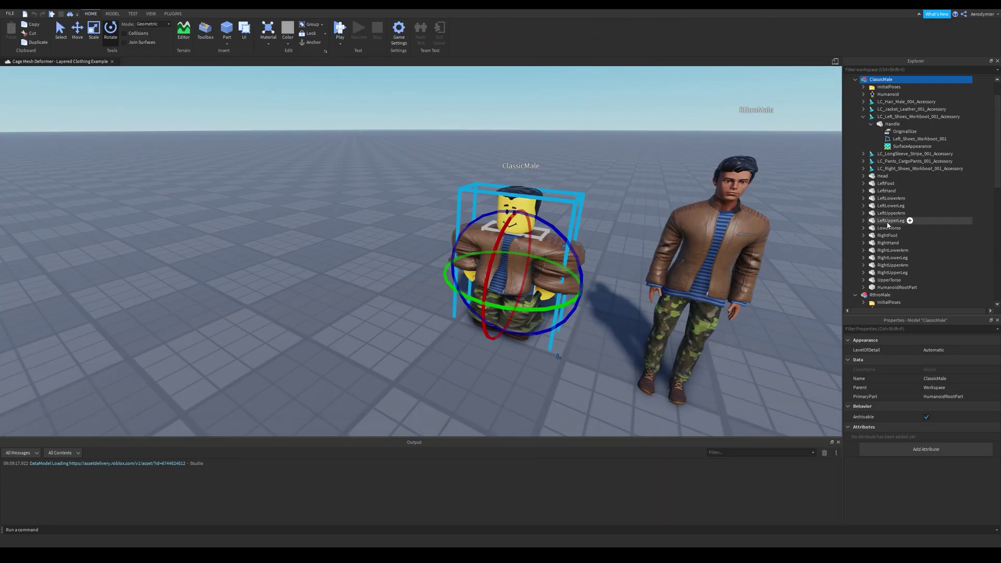